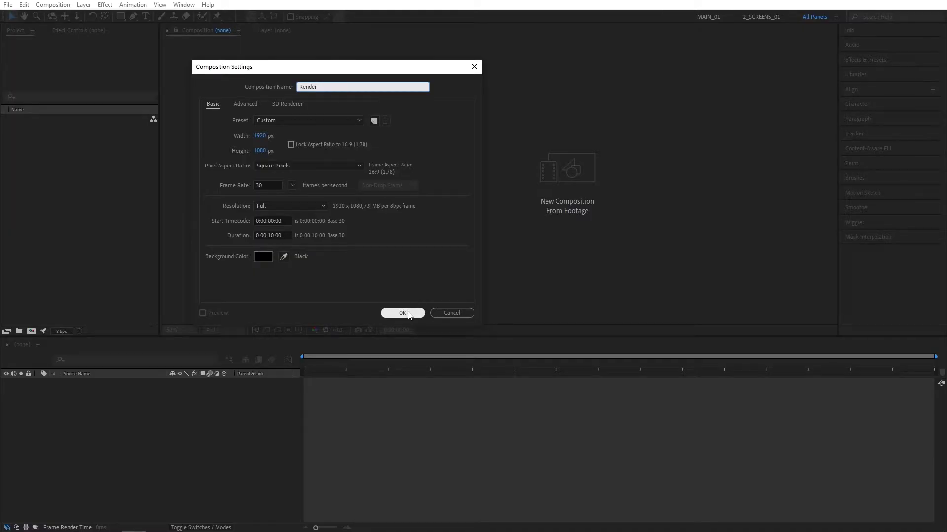
Confirm the Render composition and type a 'Bounce.' text layer in the frame
{"action": "left_click", "coordinate": [403, 313]}
{"action": "left_click", "coordinate": [145, 16]}
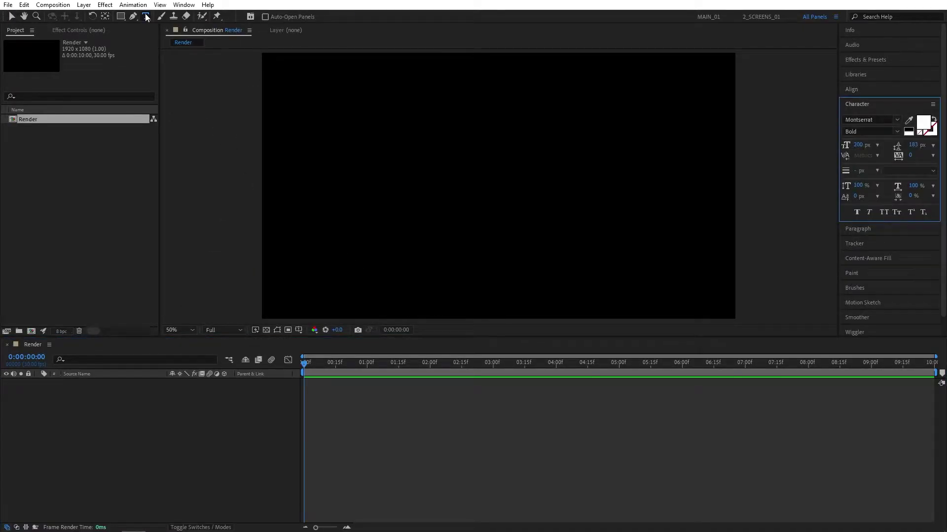
{"action": "left_click", "coordinate": [434, 188]}
{"action": "type", "text": "Bounce."}
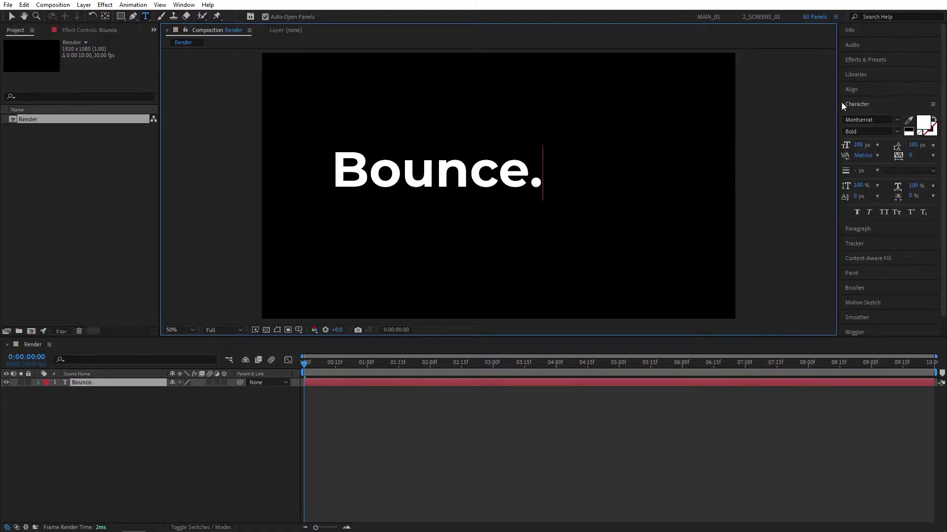
Centre the Bounce. text horizontally and vertically in the frame with Align
{"action": "left_click", "coordinate": [852, 90]}
{"action": "left_click", "coordinate": [866, 114]}
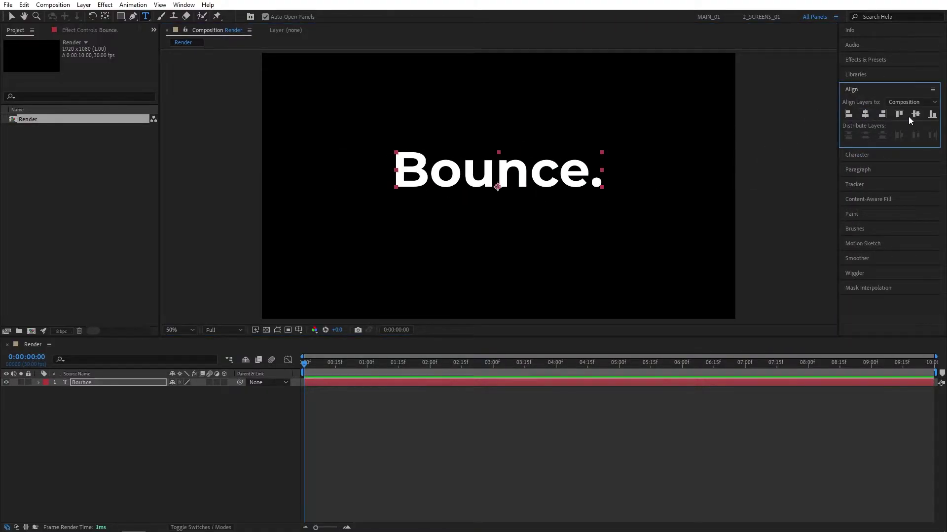
{"action": "left_click", "coordinate": [912, 115]}
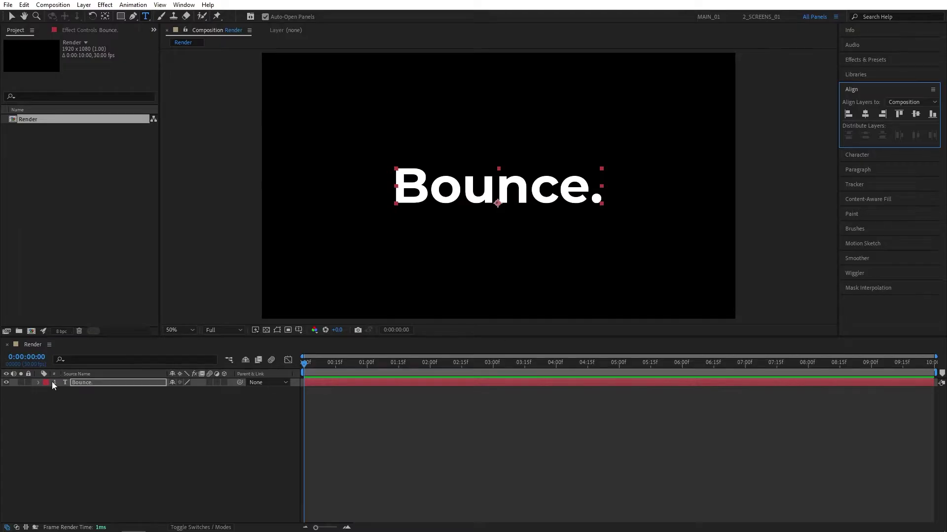
Add a Position animator to the Bounce. text layer
{"action": "left_click", "coordinate": [38, 382]}
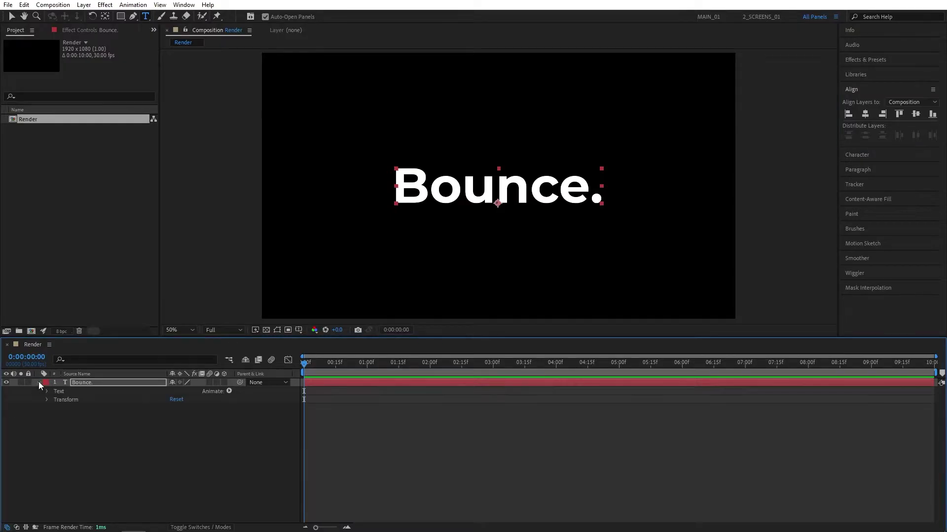
{"action": "left_click", "coordinate": [230, 392]}
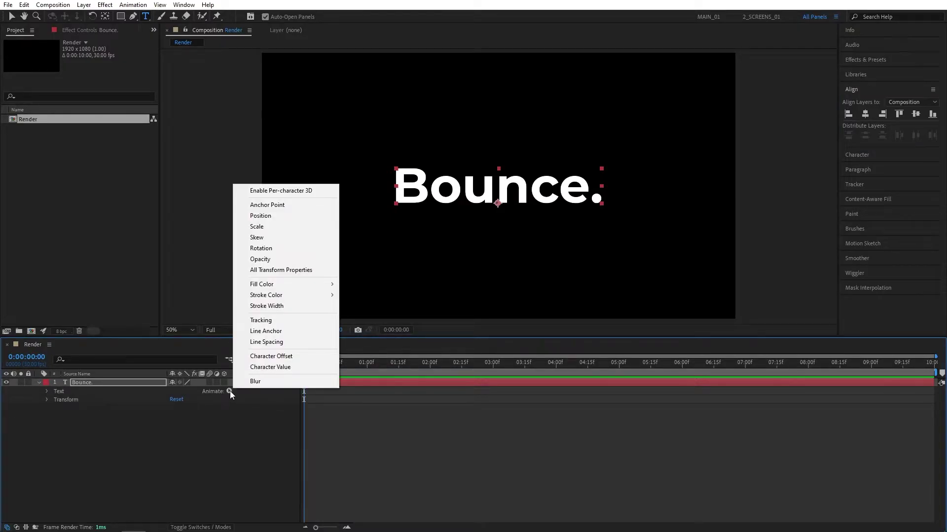
{"action": "left_click", "coordinate": [260, 220]}
Add Scale and Opacity properties to Animator 1
{"action": "left_click", "coordinate": [230, 426]}
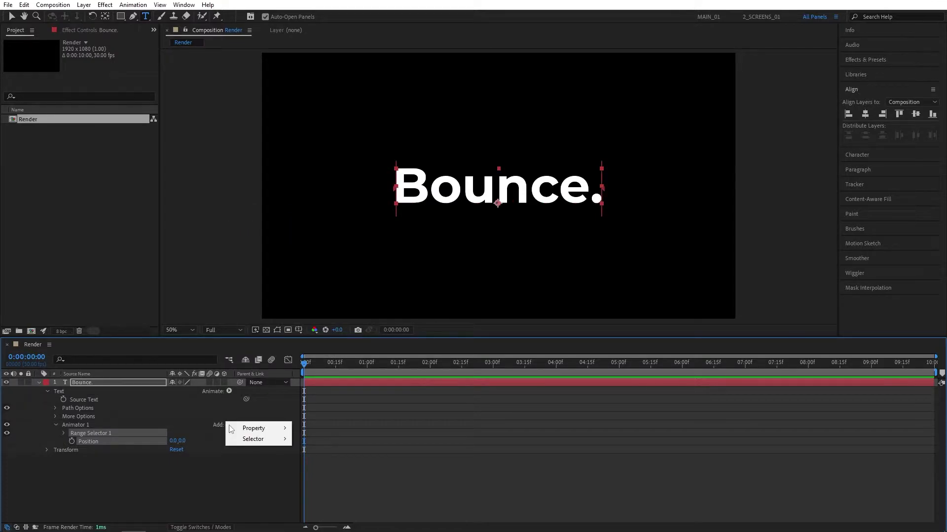
{"action": "mouse_move", "coordinate": [254, 429]}
{"action": "left_click", "coordinate": [322, 274]}
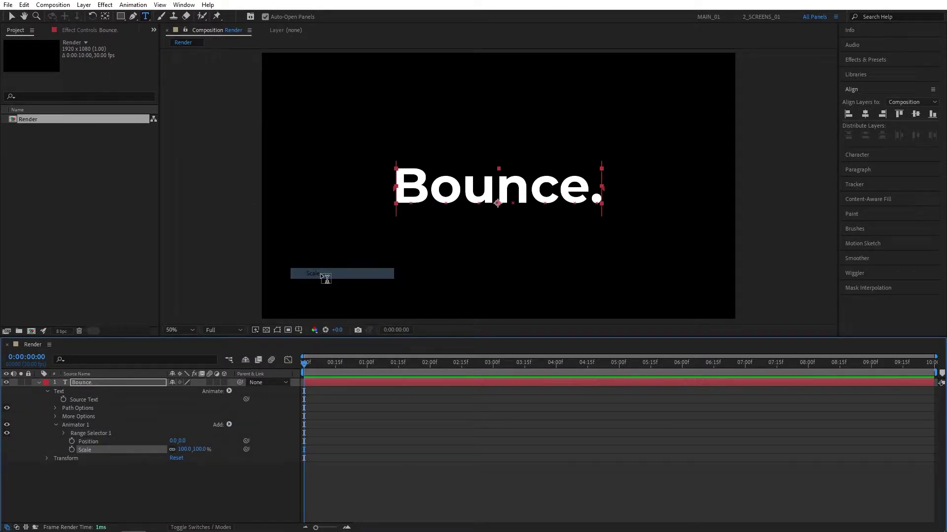
{"action": "left_click", "coordinate": [229, 424]}
{"action": "mouse_move", "coordinate": [245, 430]}
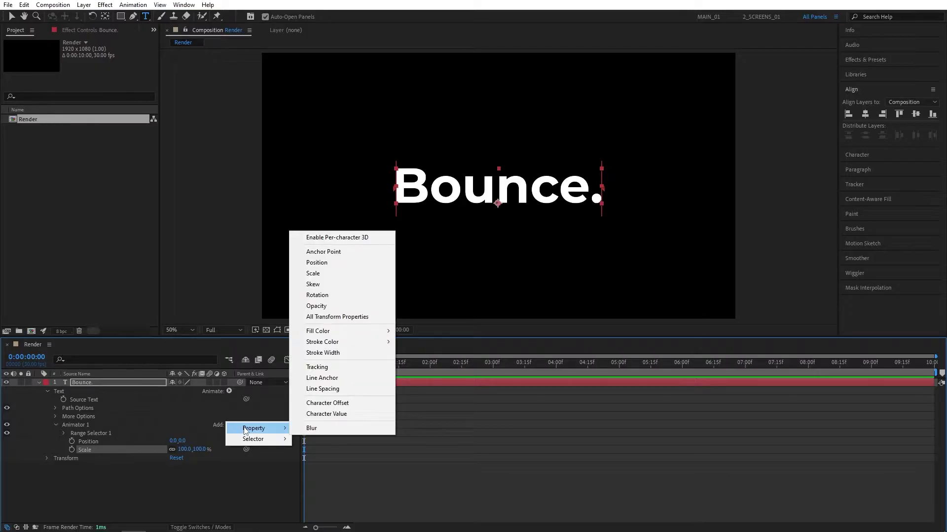
{"action": "left_click", "coordinate": [316, 306]}
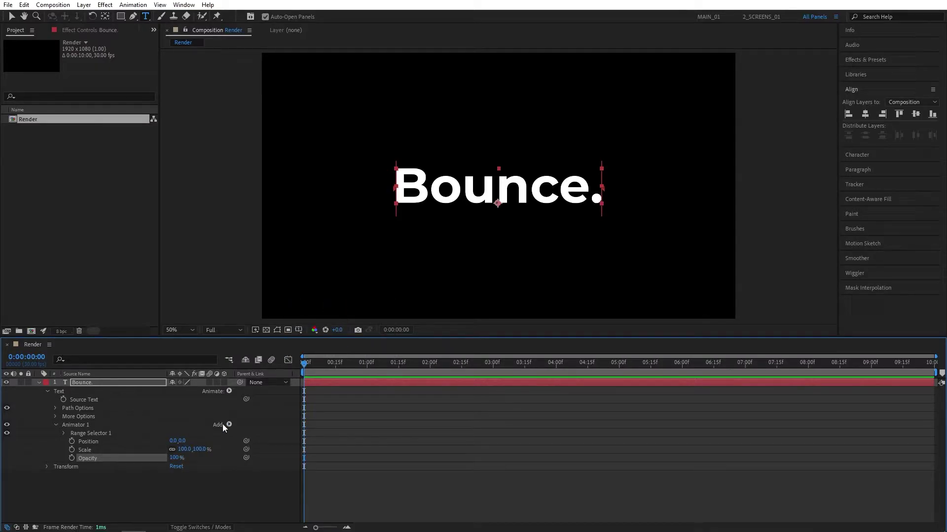
{"action": "left_click", "coordinate": [228, 424]}
{"action": "mouse_move", "coordinate": [248, 429]}
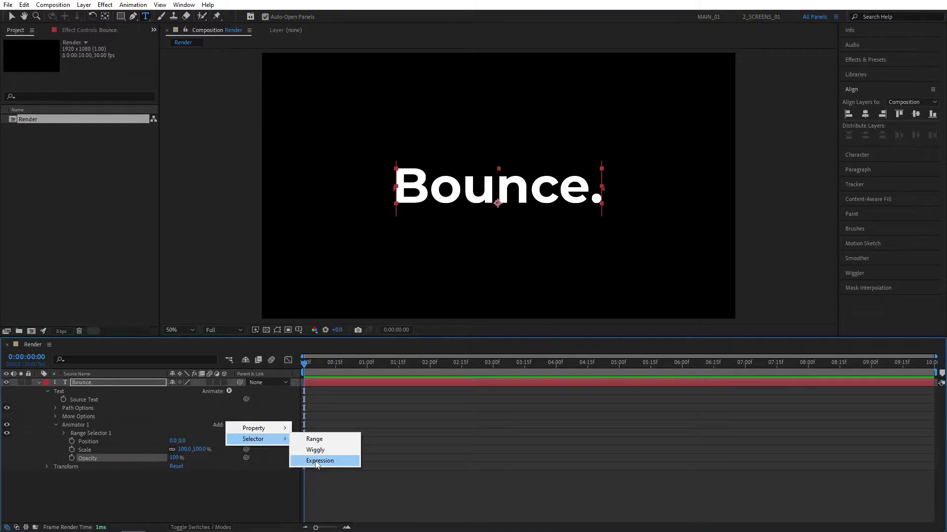
Add Expression Selector 1 and drive its Amount with the pasted bounce expression (freq = 1; decay = 5)
{"action": "left_click", "coordinate": [316, 461]}
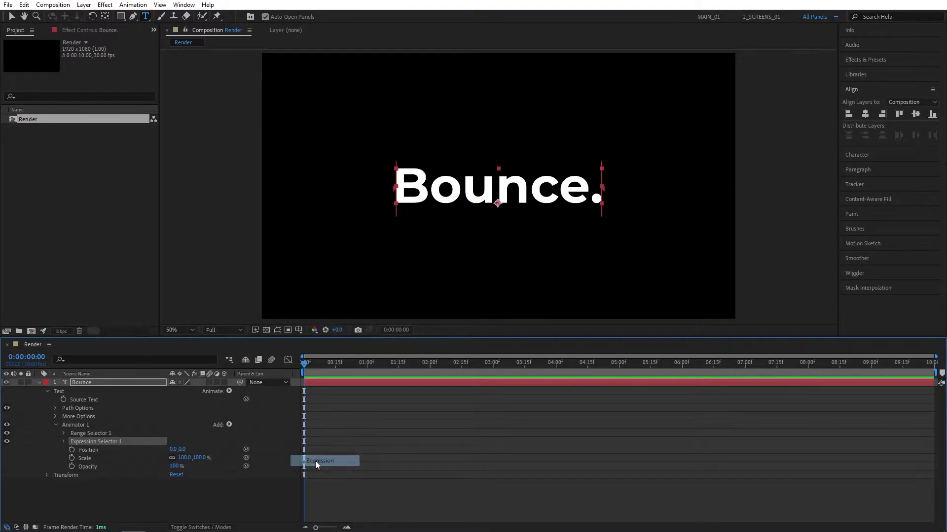
{"action": "left_click", "coordinate": [63, 442]}
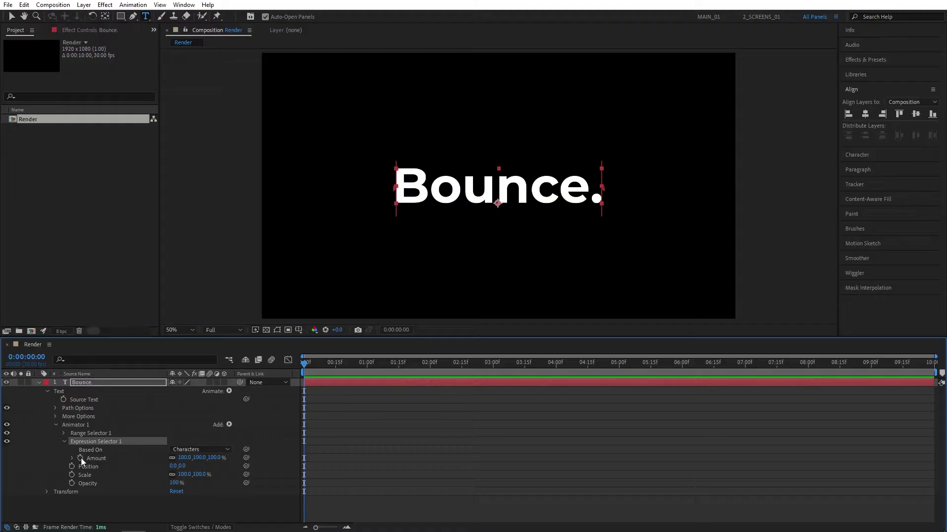
{"action": "left_click", "coordinate": [81, 459], "text": "alt"}
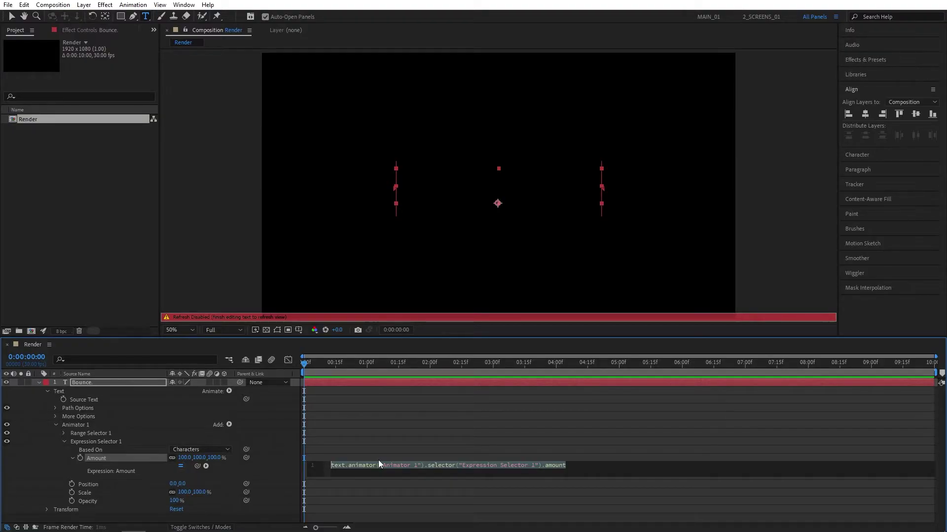
{"action": "key", "text": "ctrl+v"}
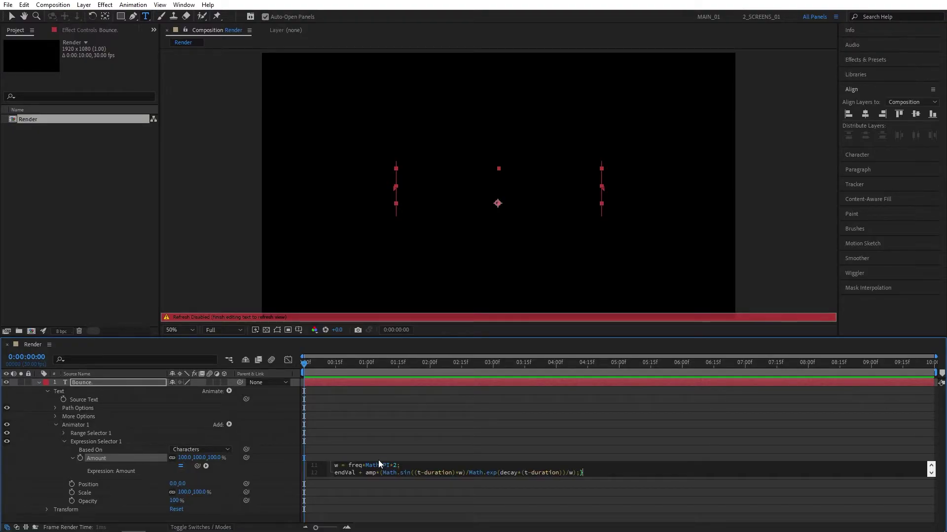
{"action": "left_click", "coordinate": [281, 471]}
At frame 10, set the animator Position offset to 0,100
{"action": "left_click_drag", "start_coordinate": [304, 363], "coordinate": [273, 369]}
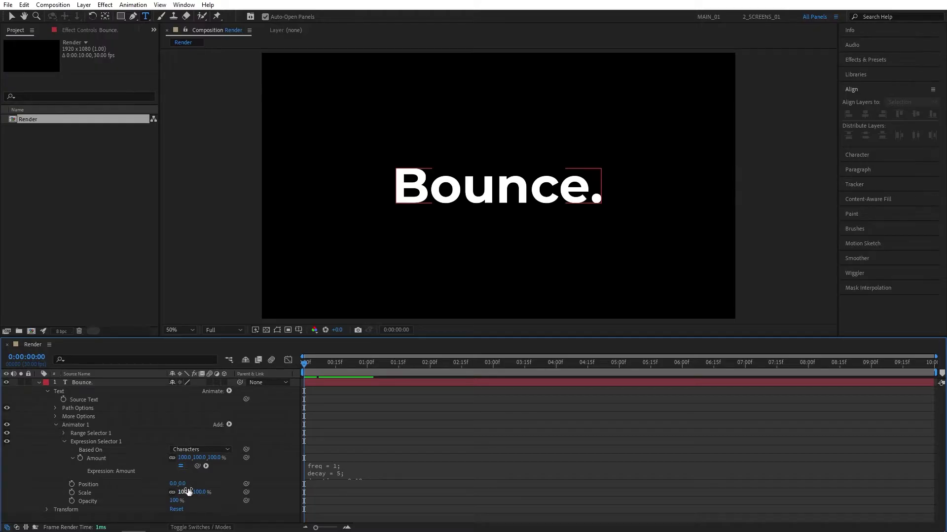
{"action": "left_click", "coordinate": [184, 483]}
{"action": "key", "text": "Return"}
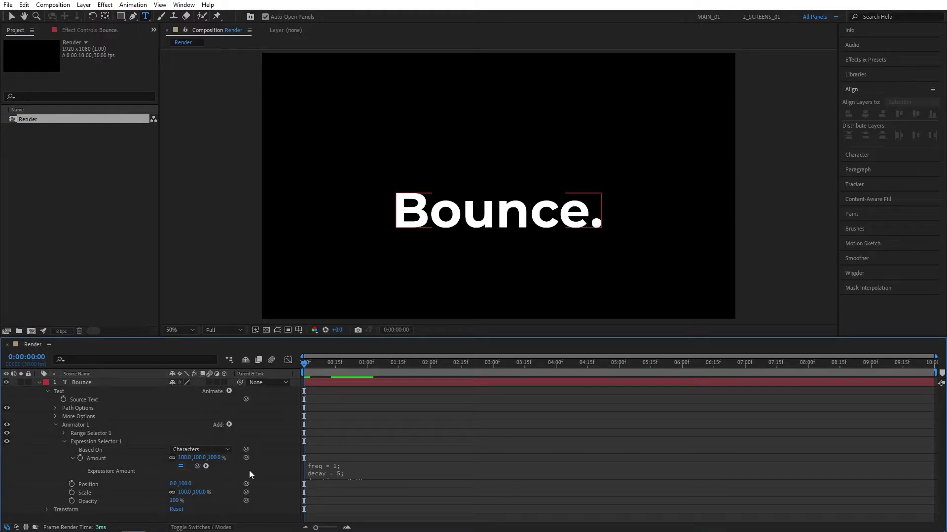
Unlink Scale and set it to 100,0%, and lower animator Opacity to 0%
{"action": "left_click", "coordinate": [172, 492]}
{"action": "left_click", "coordinate": [200, 493]}
{"action": "type", "text": "0"}
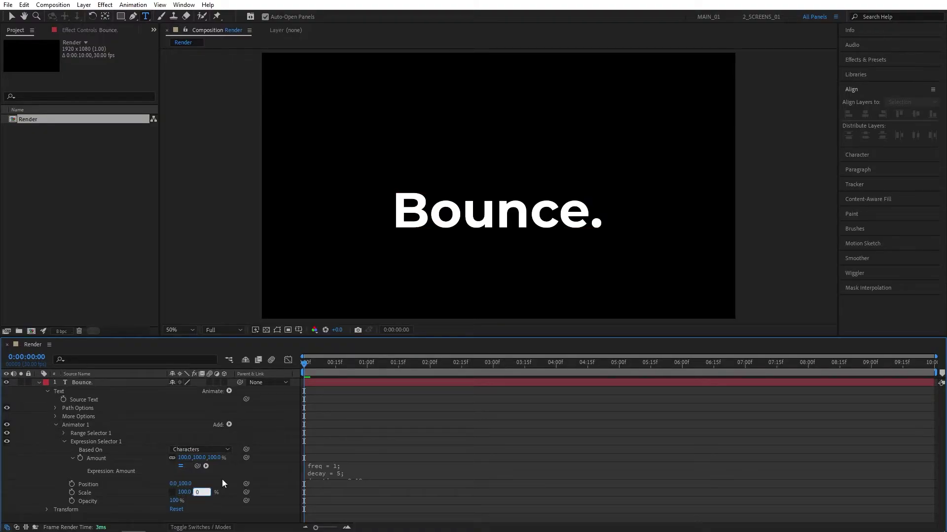
{"action": "key", "text": "Return"}
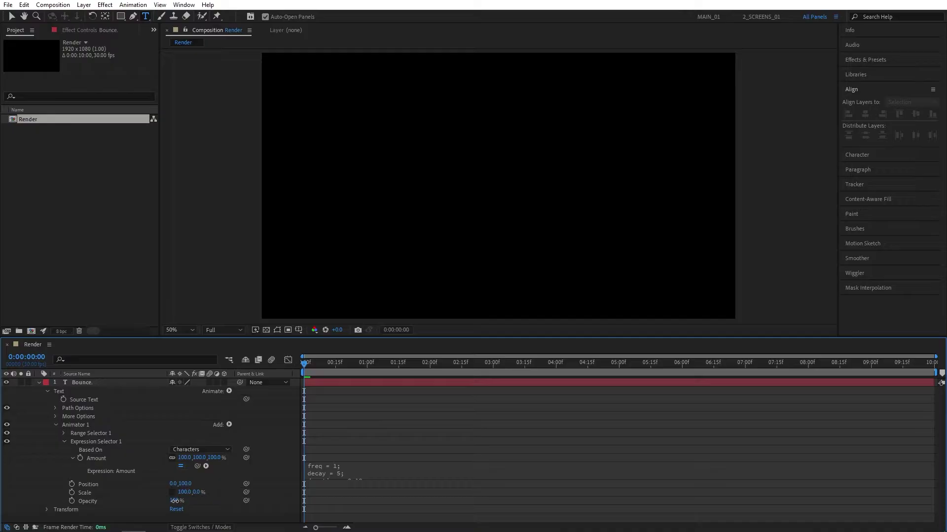
{"action": "left_click_drag", "start_coordinate": [180, 502], "coordinate": [123, 504]}
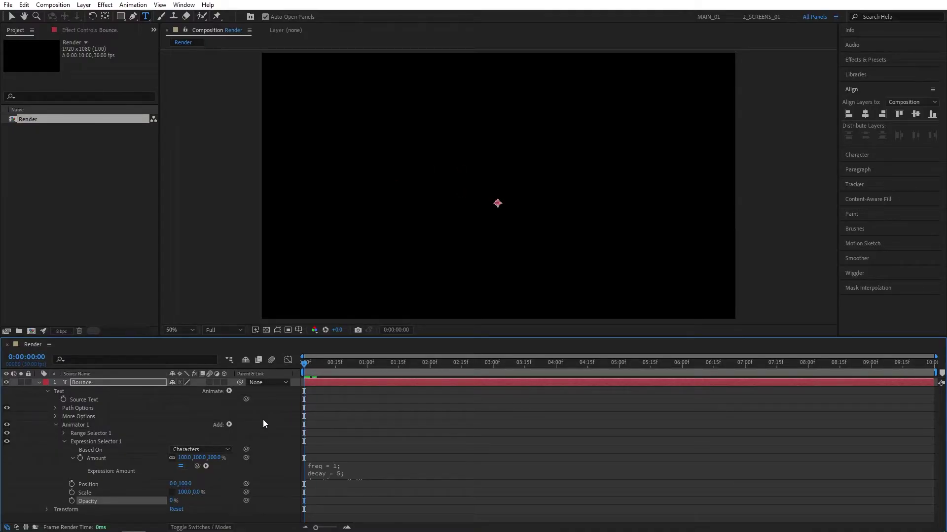
Preview the bounce animation twice, rewinding to the start of the timeline each time
{"action": "key", "text": "space"}
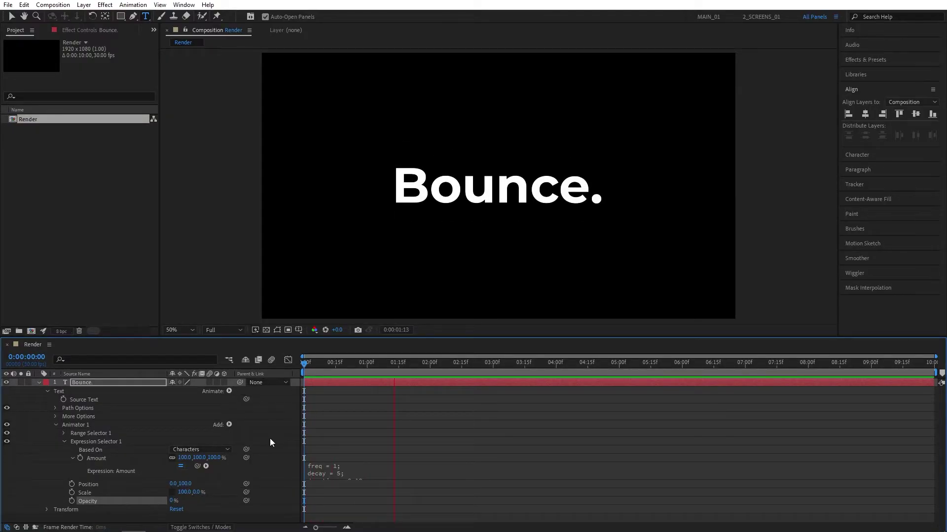
{"action": "left_click_drag", "start_coordinate": [432, 364], "coordinate": [294, 372]}
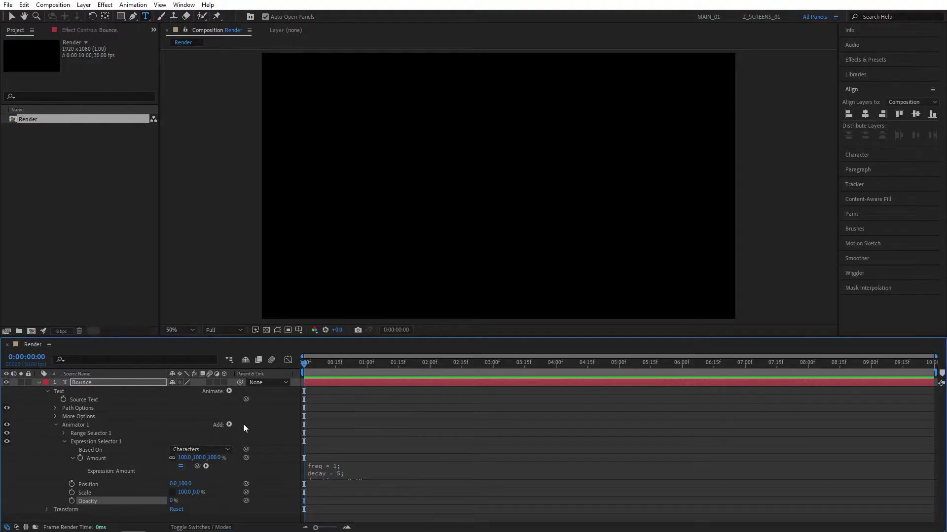
{"action": "key", "text": "space"}
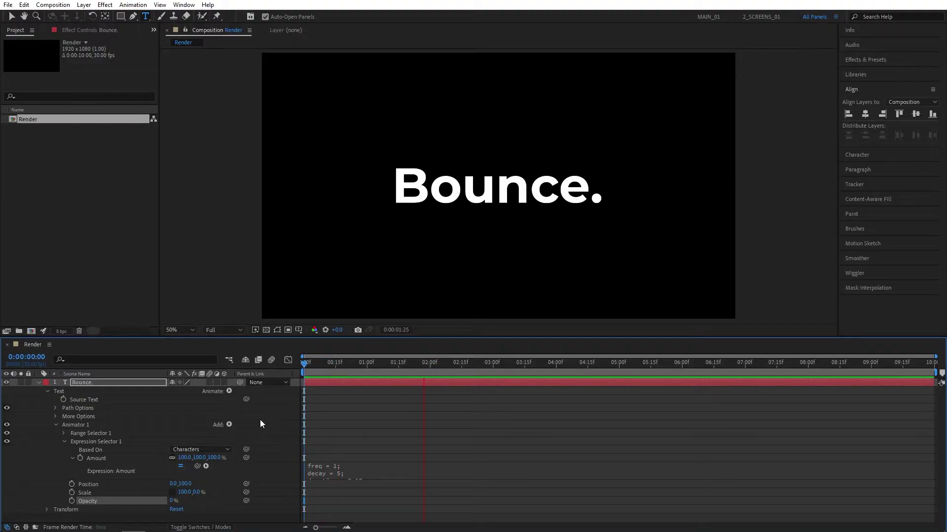
{"action": "key", "text": "space"}
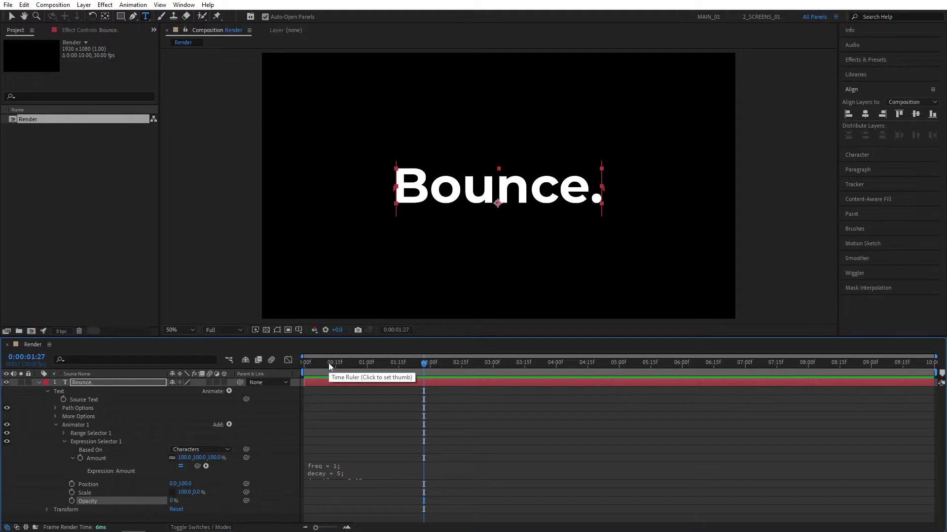
{"action": "left_click_drag", "start_coordinate": [329, 363], "coordinate": [289, 363]}
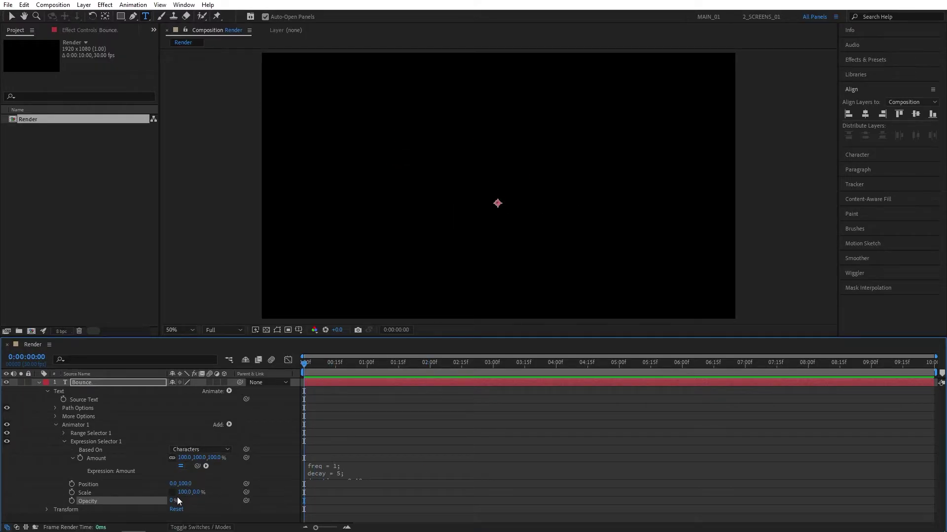
Add Rotation and Tracking to Animator 1, rotating letters to -20° with Tracking Amount 77
{"action": "left_click", "coordinate": [228, 424]}
{"action": "mouse_move", "coordinate": [253, 427]}
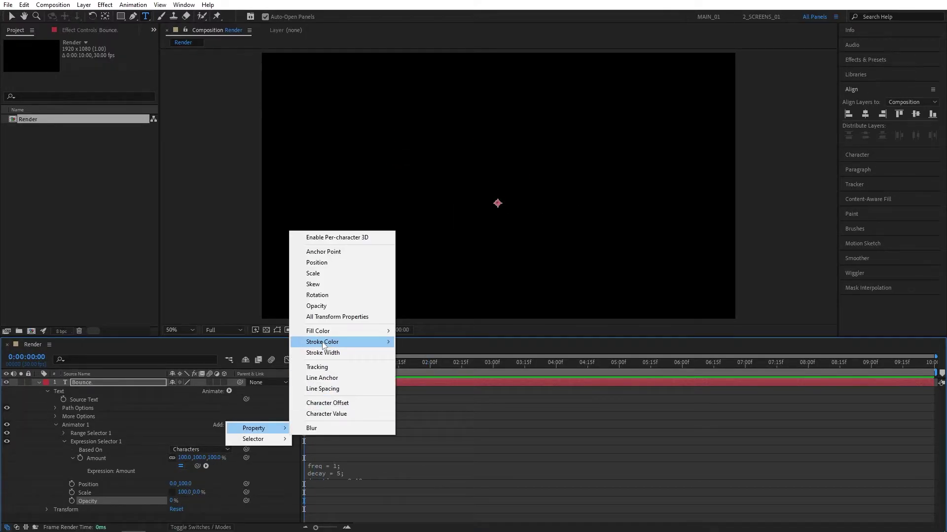
{"action": "left_click", "coordinate": [320, 296]}
{"action": "left_click", "coordinate": [229, 425]}
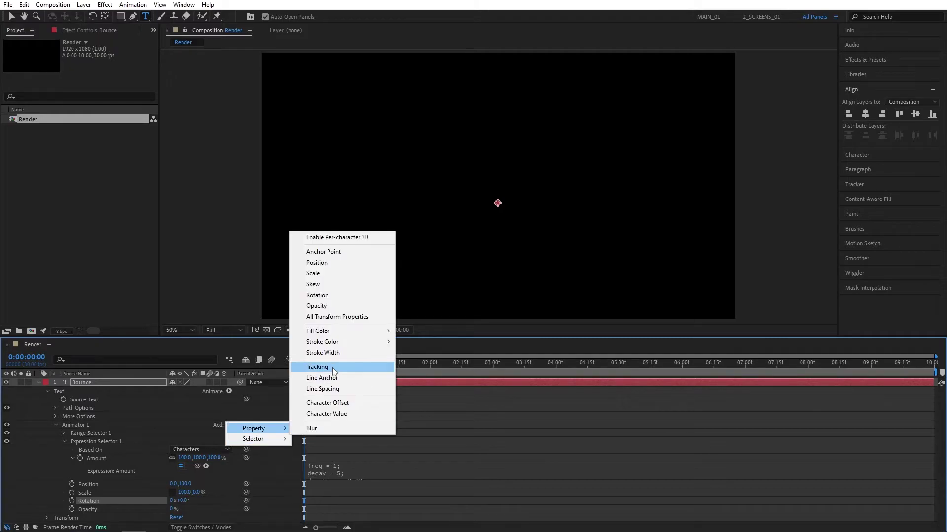
{"action": "left_click", "coordinate": [332, 367]}
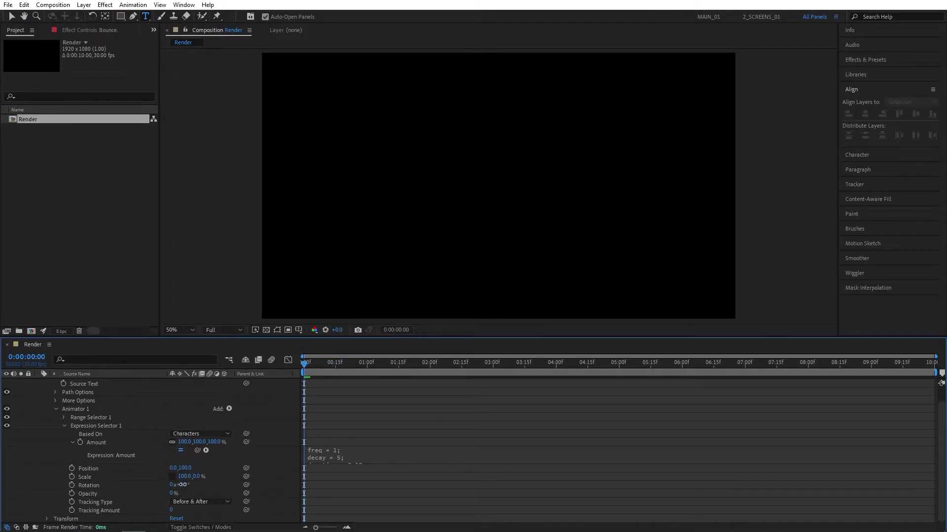
{"action": "left_click_drag", "start_coordinate": [184, 485], "coordinate": [299, 373]}
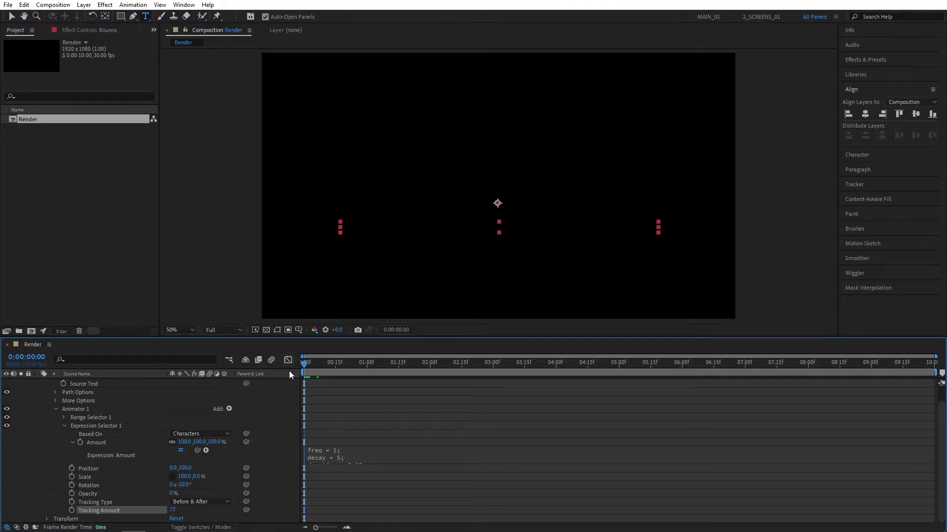
Preview the animation and enlarge the expression field to show all lines
{"action": "key", "text": "space"}
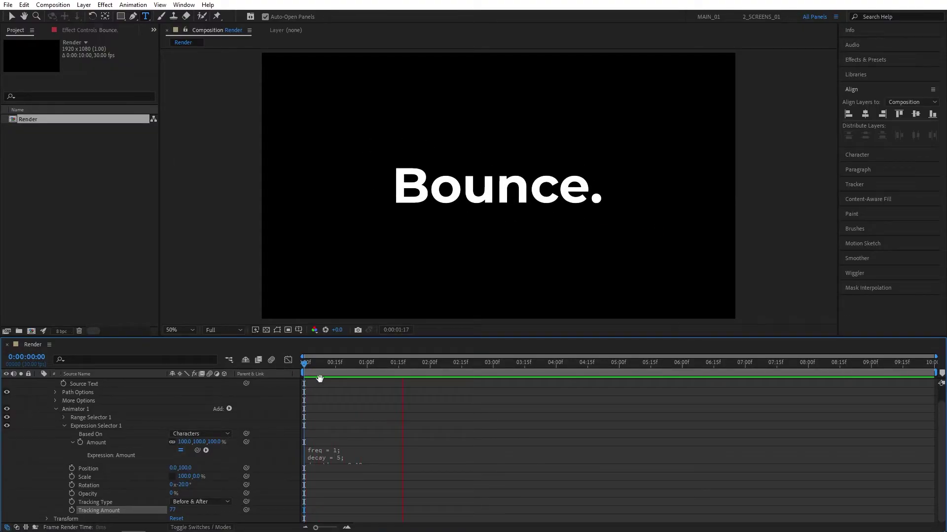
{"action": "key", "text": "space"}
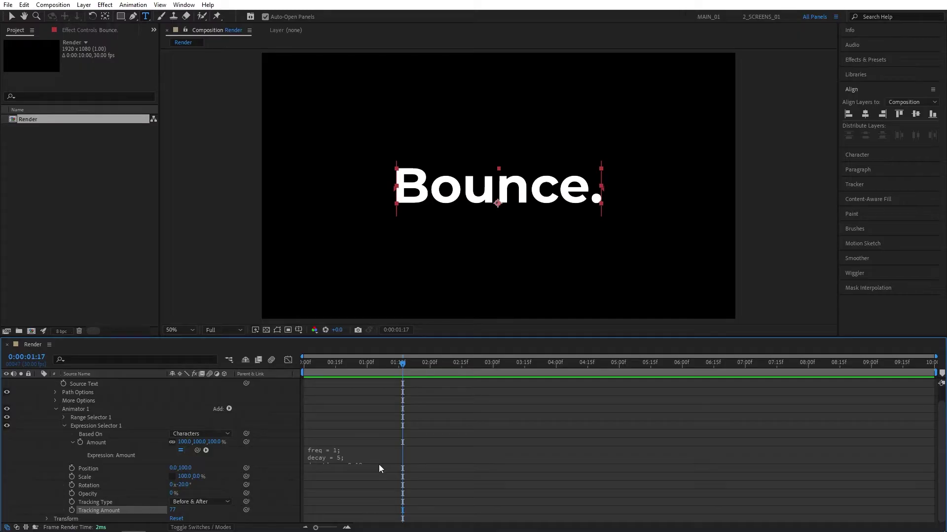
{"action": "left_click_drag", "start_coordinate": [378, 469], "coordinate": [379, 523]}
{"action": "left_click", "coordinate": [335, 454]}
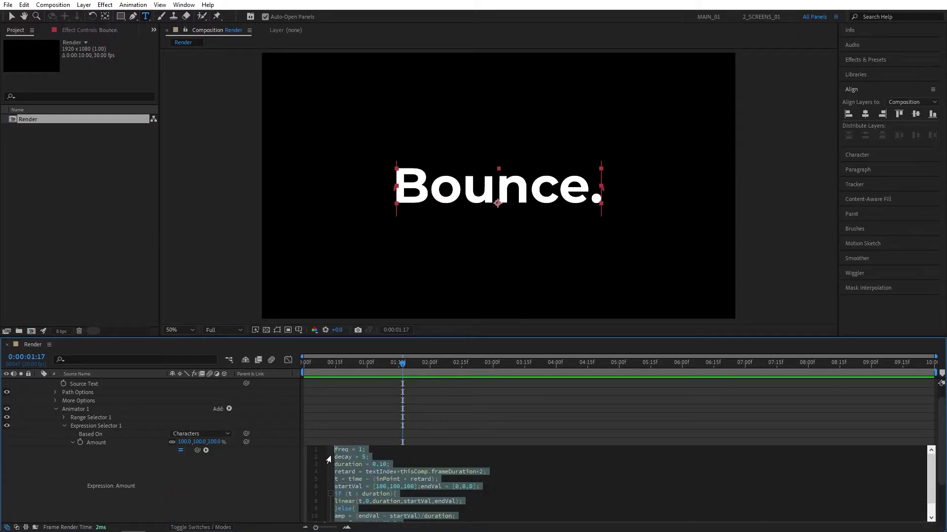
{"action": "left_click", "coordinate": [361, 449]}
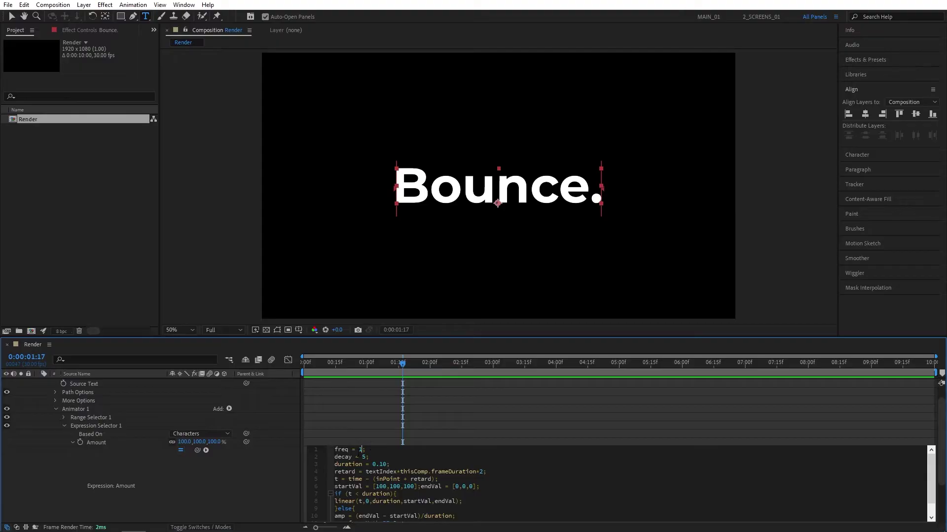
{"action": "left_click", "coordinate": [271, 480]}
{"action": "left_click", "coordinate": [304, 362]}
{"action": "key", "text": "space"}
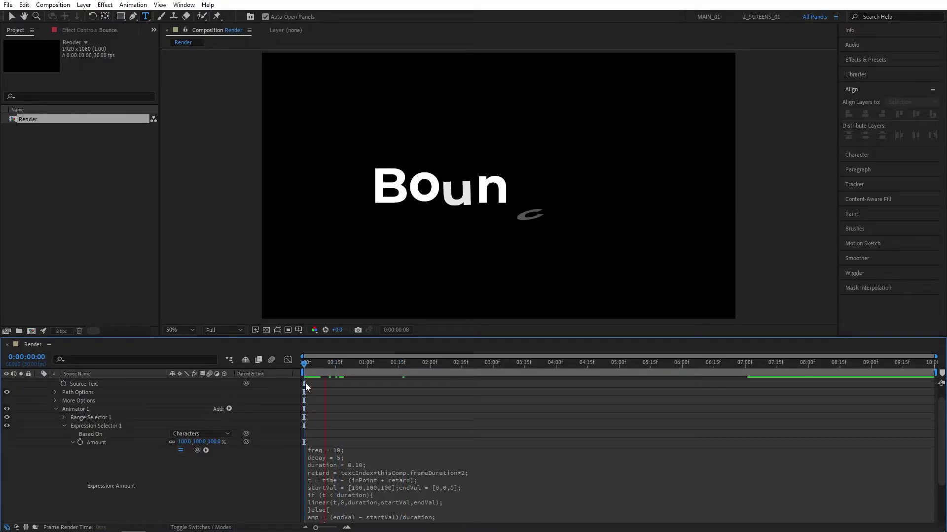
{"action": "left_click_drag", "start_coordinate": [339, 361], "coordinate": [335, 365]}
{"action": "left_click", "coordinate": [340, 450]}
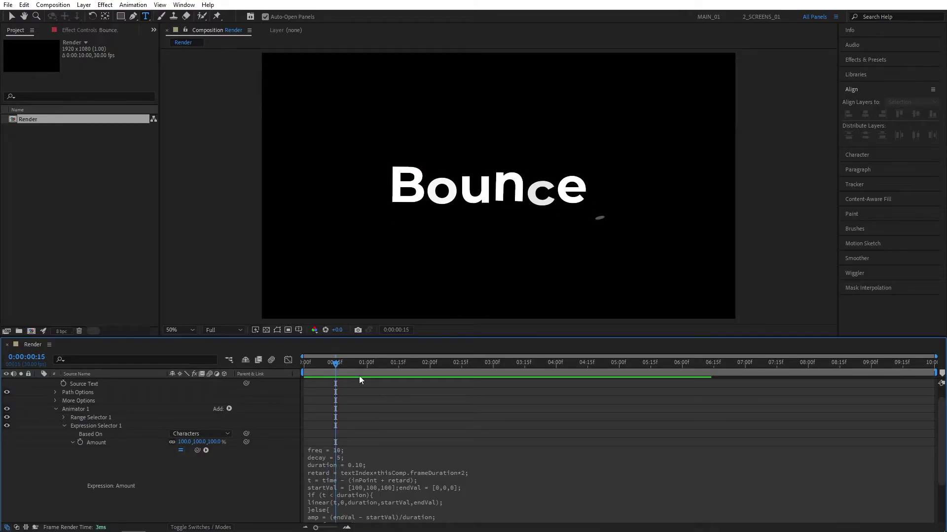
{"action": "left_click", "coordinate": [366, 449]}
{"action": "key", "text": "Left"}
{"action": "key", "text": "BackSpace"}
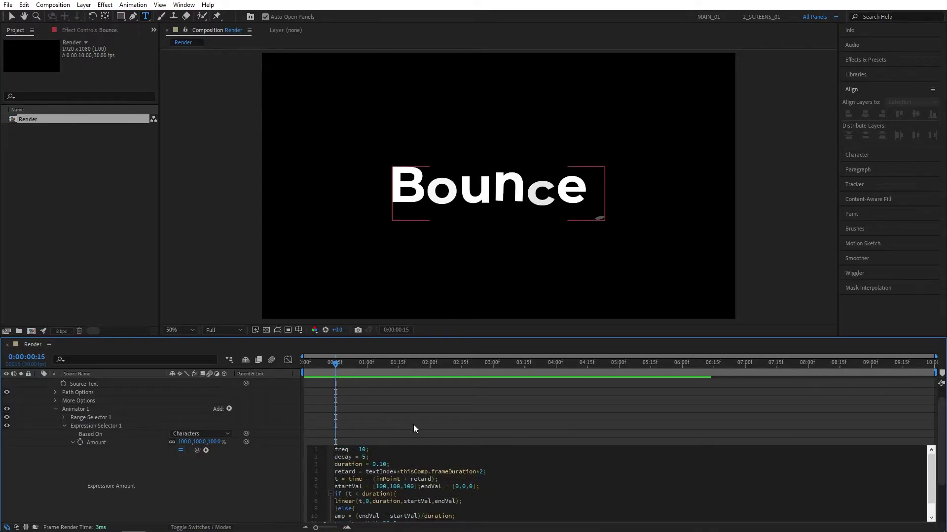
{"action": "left_click", "coordinate": [413, 424]}
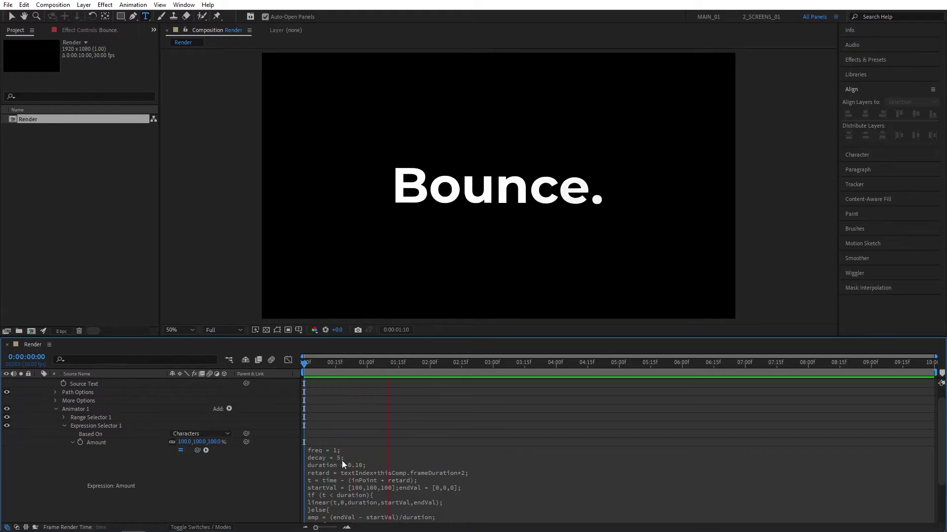
{"action": "left_click", "coordinate": [367, 460]}
{"action": "left_click", "coordinate": [367, 457]}
{"action": "type", "text": "0"}
{"action": "left_click", "coordinate": [294, 474]}
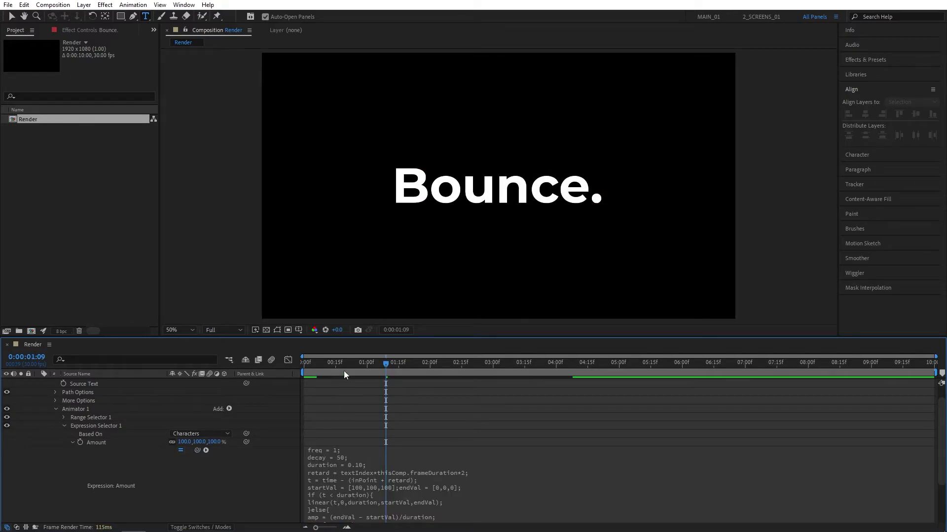
{"action": "key", "text": "space"}
{"action": "left_click_drag", "start_coordinate": [357, 363], "coordinate": [313, 371]}
{"action": "key", "text": "space"}
{"action": "left_click", "coordinate": [337, 464]}
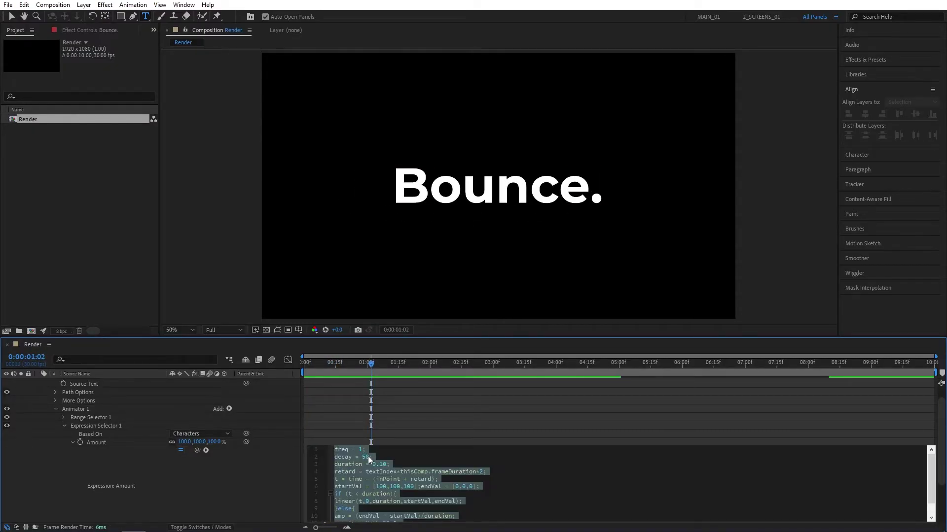
{"action": "left_click", "coordinate": [368, 456]}
{"action": "key", "text": "BackSpace"}
{"action": "left_click", "coordinate": [270, 484]}
{"action": "left_click_drag", "start_coordinate": [353, 363], "coordinate": [282, 366]}
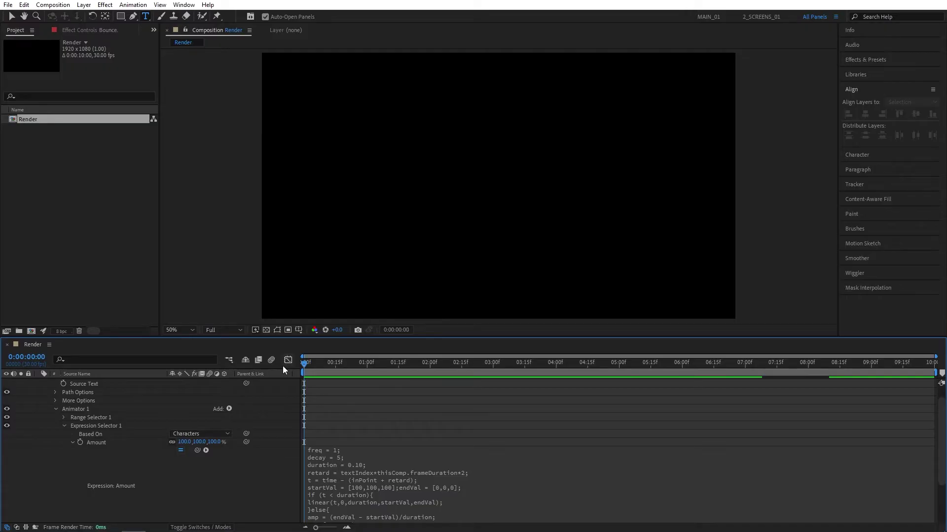
{"action": "key", "text": "space"}
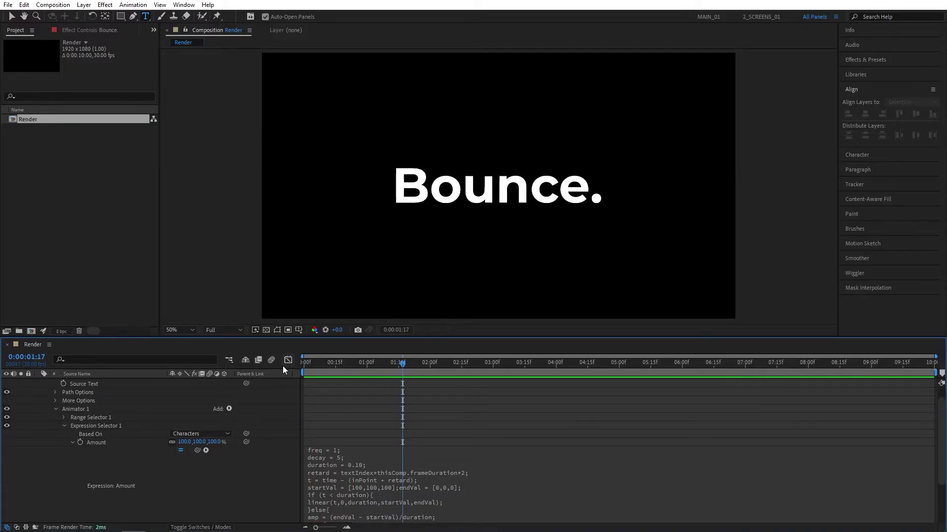
{"action": "key", "text": "space"}
{"action": "key", "text": "space"}
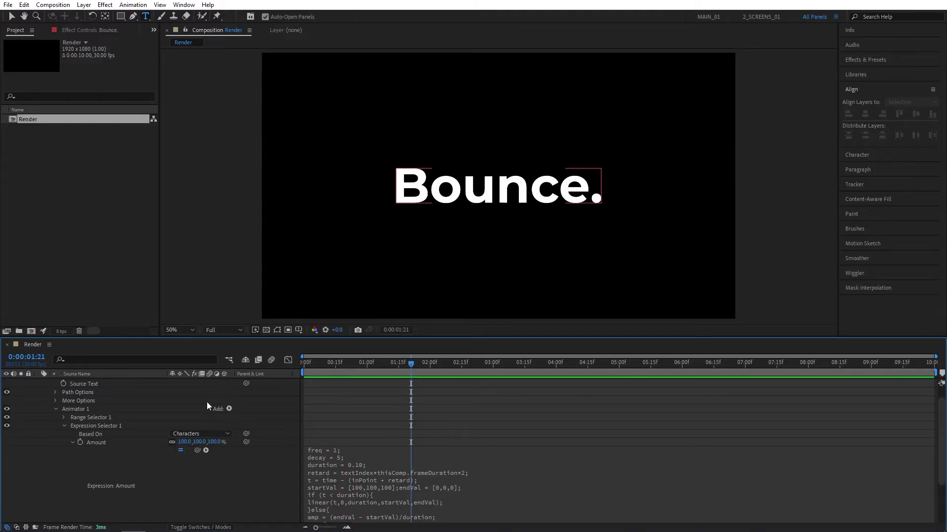
Save Animator 1 as the animation preset TUTORIAL TEST and select the Bounce. layer
{"action": "left_click", "coordinate": [79, 409]}
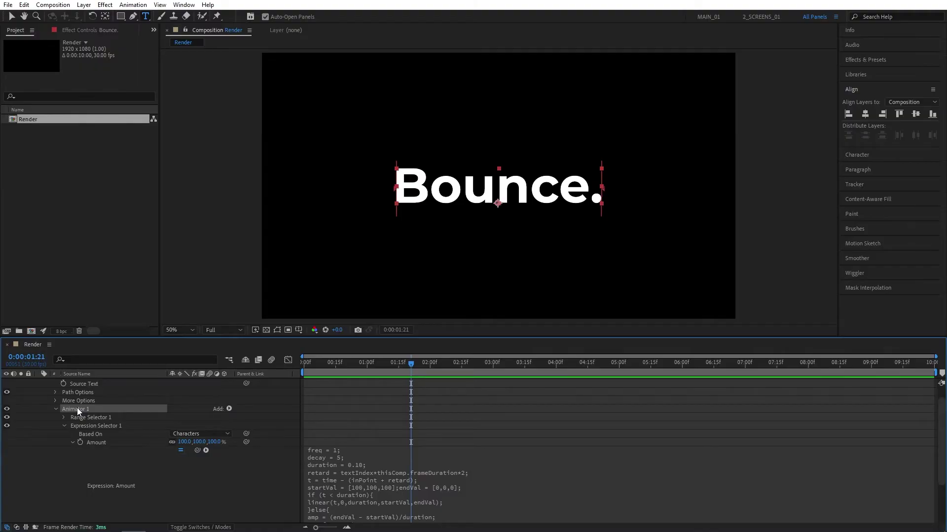
{"action": "left_click", "coordinate": [133, 4]}
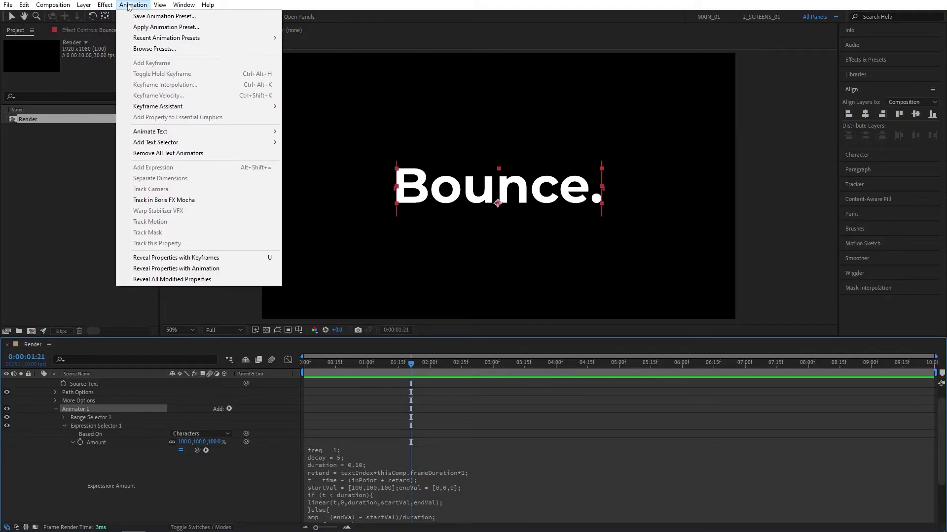
{"action": "left_click", "coordinate": [164, 16]}
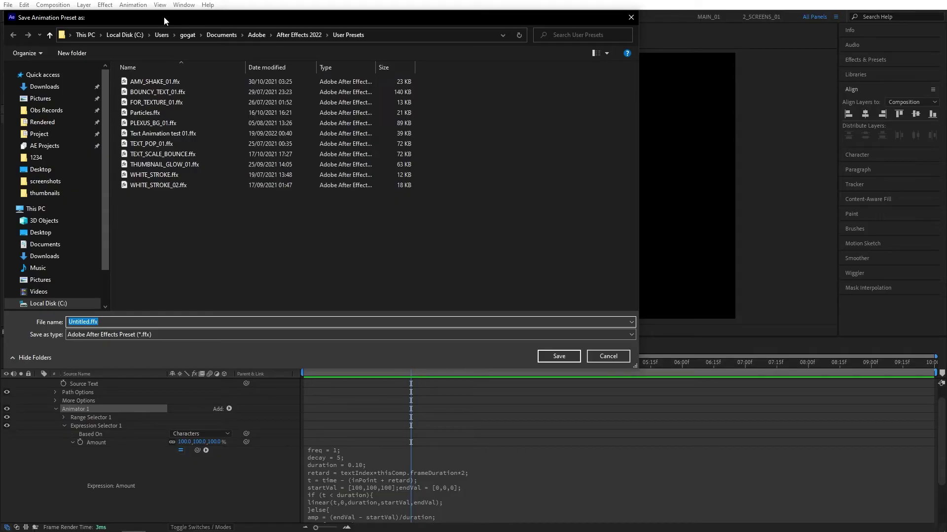
{"action": "type", "text": "TUTORIAL TEST"}
{"action": "key", "text": "Return"}
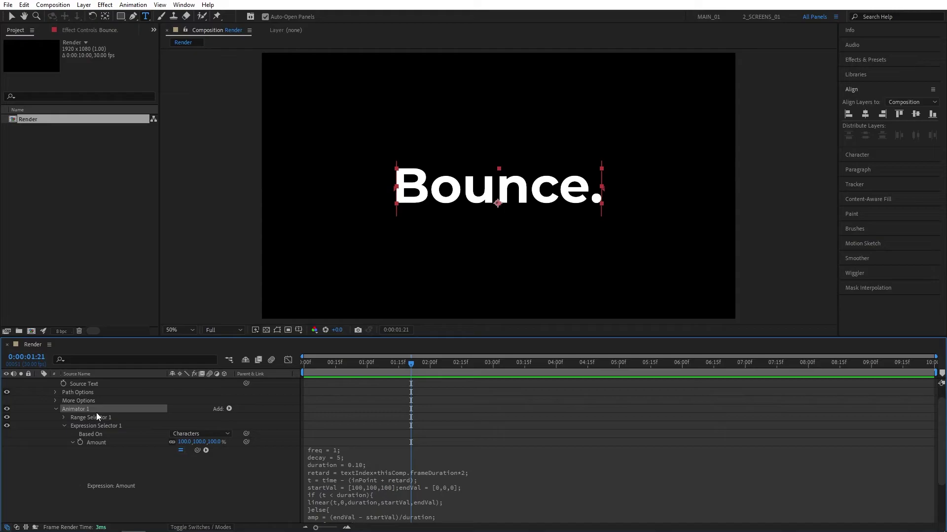
{"action": "scroll", "coordinate": [96, 399], "scroll_direction": "up", "scroll_amount": 1}
{"action": "left_click", "coordinate": [95, 382]}
Delete the Bounce. layer and create a centred 'Animation' text layer
{"action": "key", "text": "Delete"}
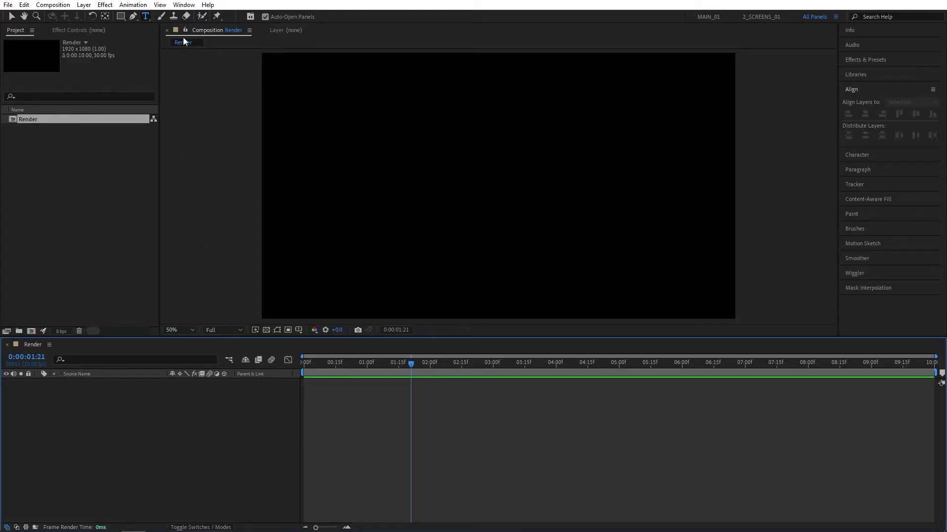
{"action": "left_click", "coordinate": [419, 205]}
{"action": "type", "text": "Animation"}
{"action": "left_click", "coordinate": [864, 114]}
{"action": "left_click", "coordinate": [916, 114]}
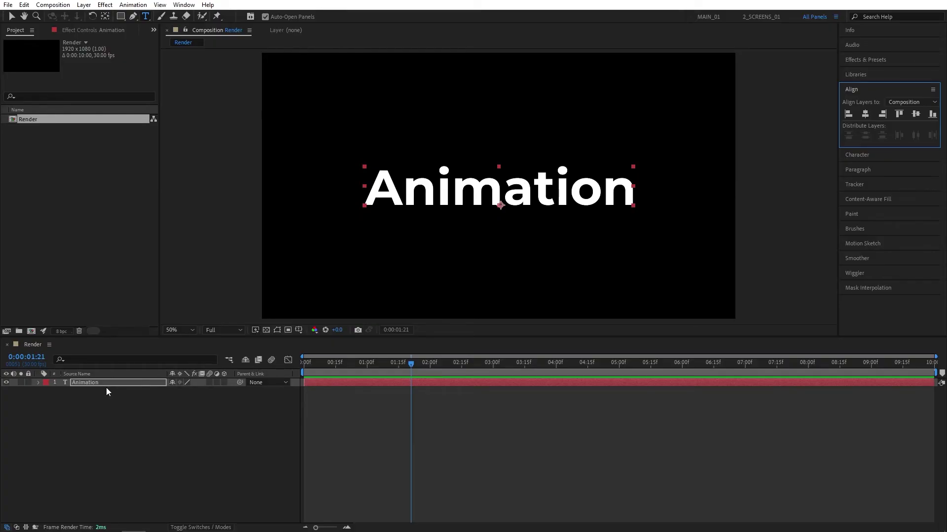
Apply the TUTORIAL TEST user preset to the Animation layer and move to 0:00:00:22
{"action": "left_click", "coordinate": [873, 60]}
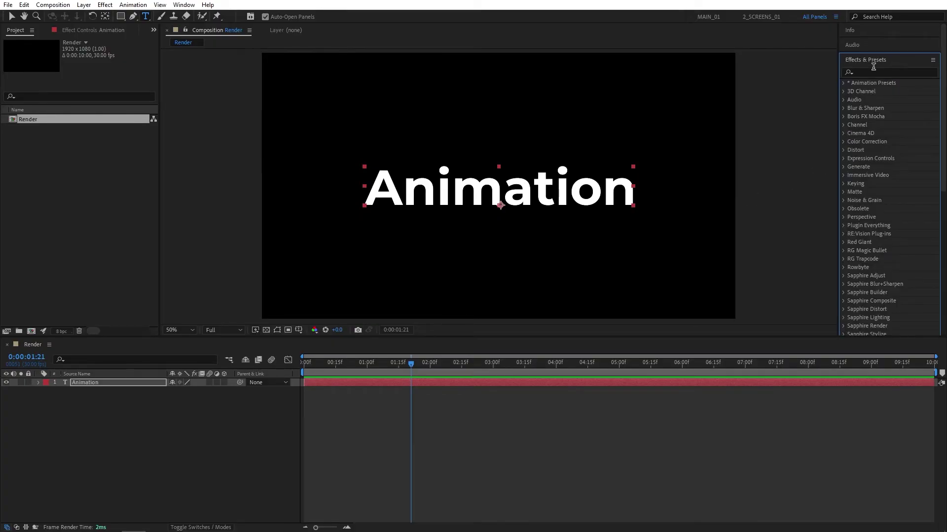
{"action": "left_click", "coordinate": [842, 83]}
{"action": "left_click", "coordinate": [852, 100]}
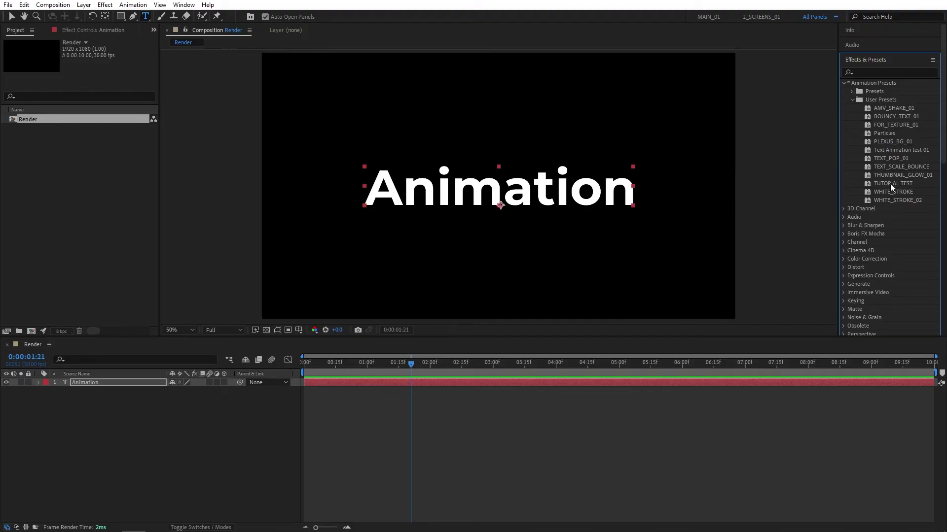
{"action": "left_click_drag", "start_coordinate": [891, 183], "coordinate": [140, 383]}
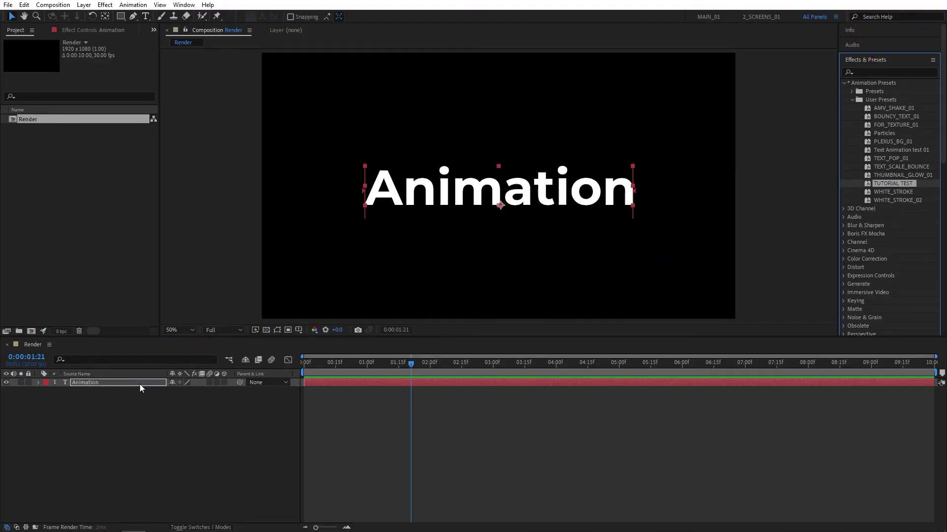
{"action": "left_click", "coordinate": [350, 364]}
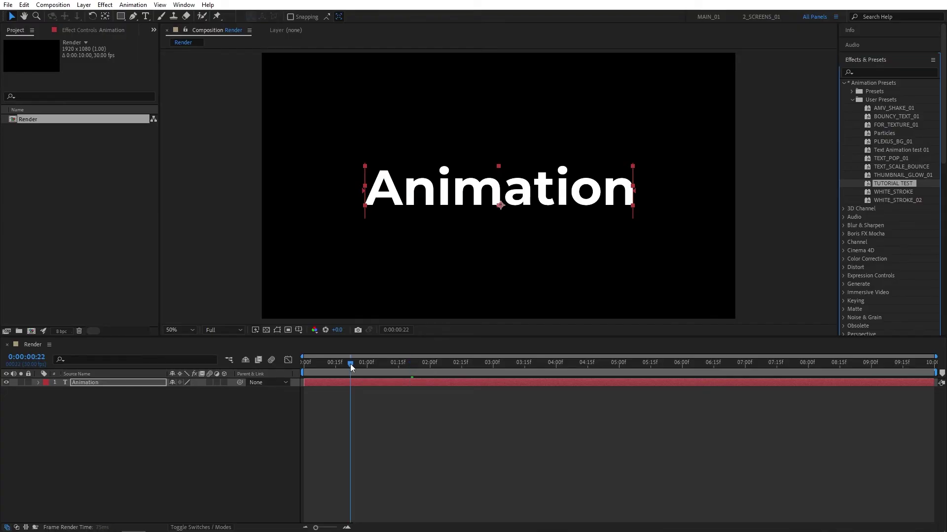
Rewind to the start and preview the Animation text animation
{"action": "left_click_drag", "start_coordinate": [350, 364], "coordinate": [290, 368]}
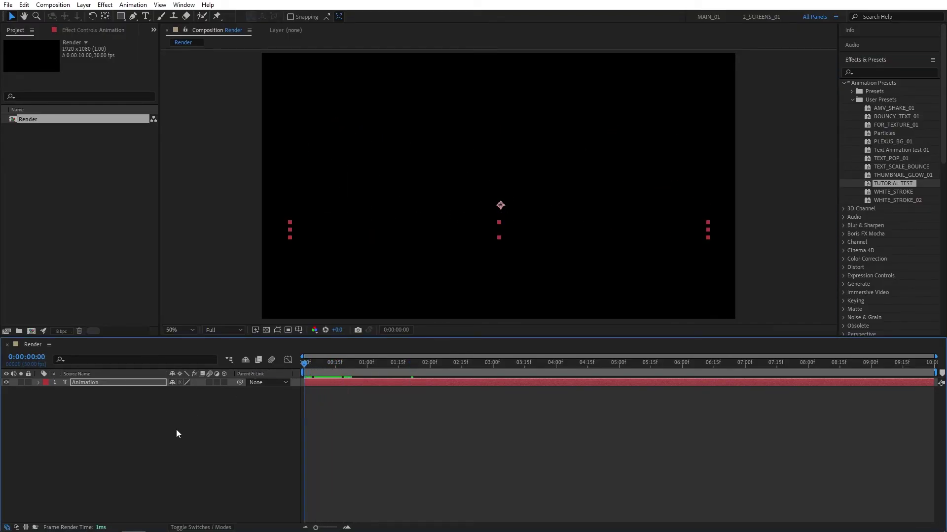
{"action": "key", "text": "space"}
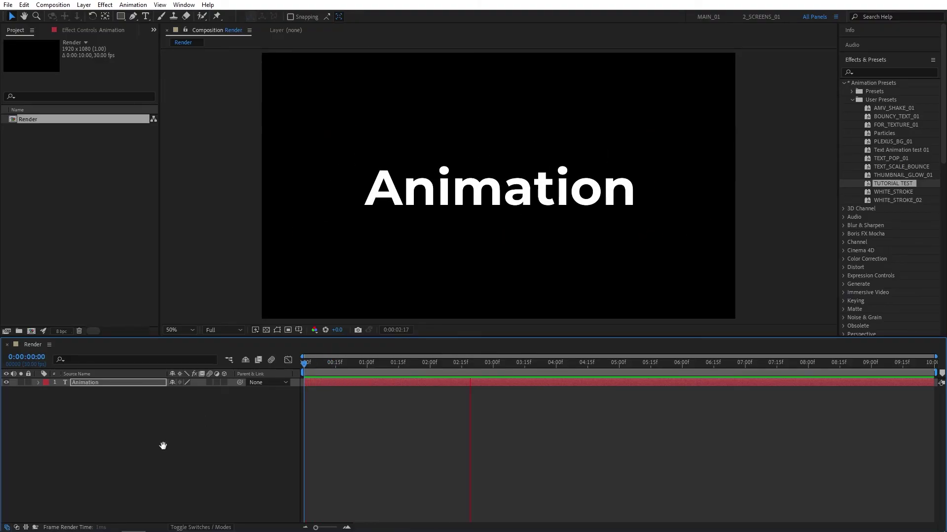
{"action": "key", "text": "space"}
End the work area at about 1 second 15 frames and preview the shortened loop from the start
{"action": "left_click_drag", "start_coordinate": [396, 365], "coordinate": [398, 366]}
{"action": "key", "text": "n"}
{"action": "key", "text": "Home"}
{"action": "key", "text": "space"}
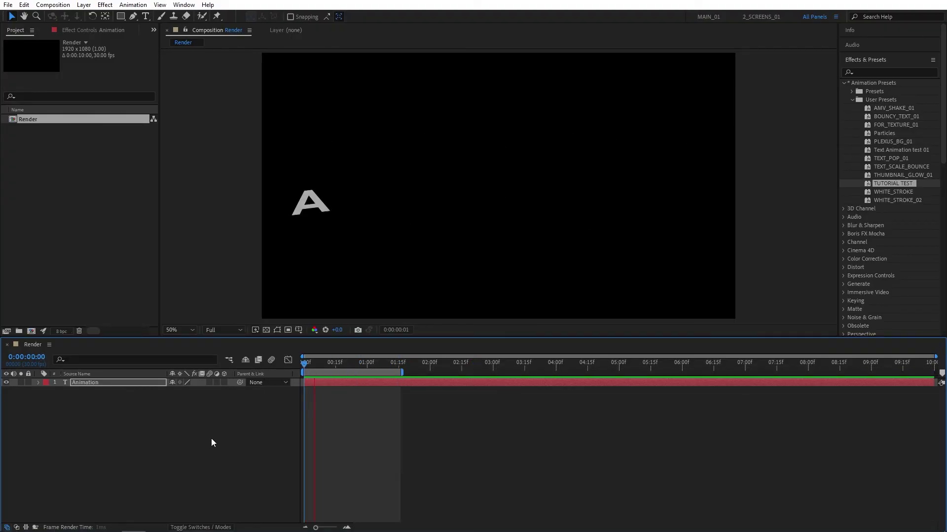